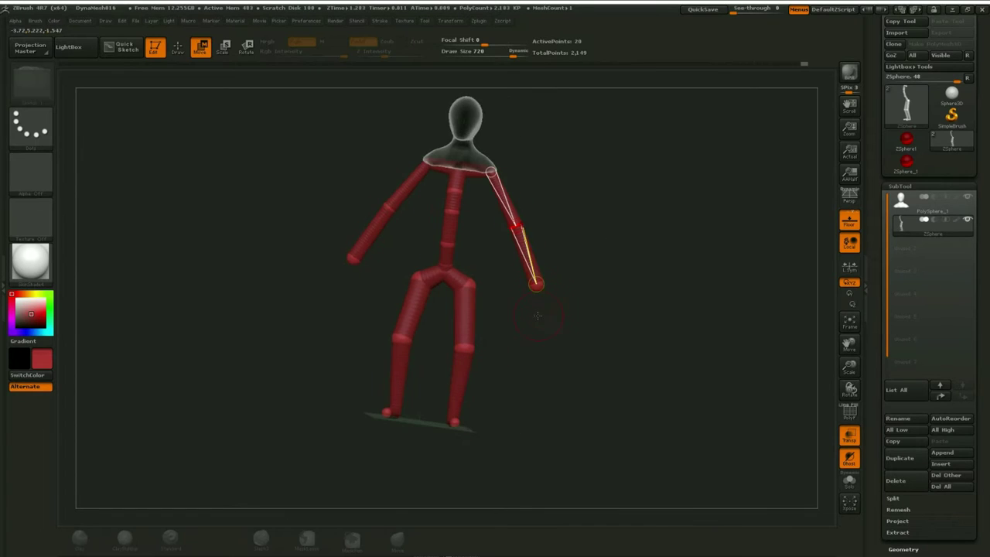
Lower the armature's arm ZSpheres to the figure's sides, then scroll to the Unified Skin settings
key("w")
left_click_drag(537, 246, 566, 170)
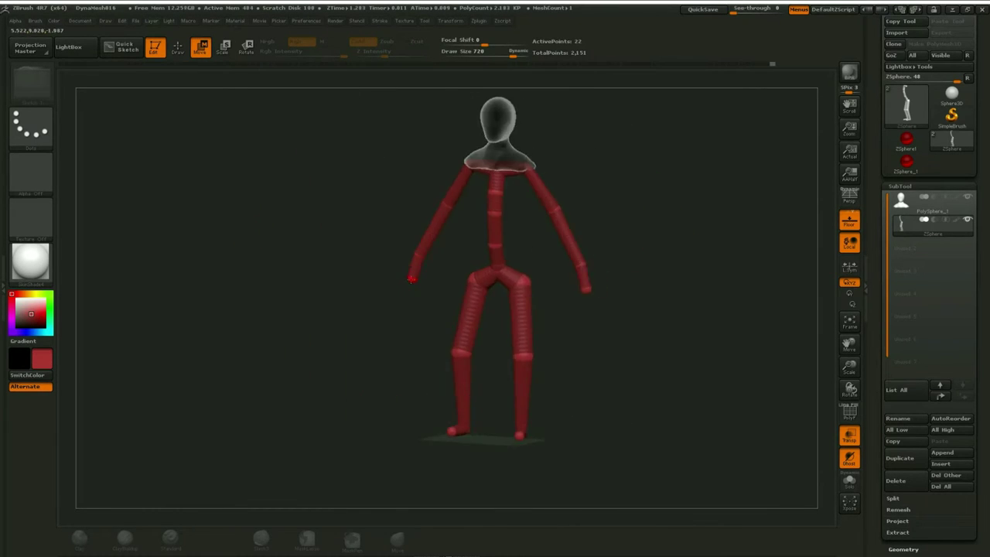
scroll(909, 222, "down", 10)
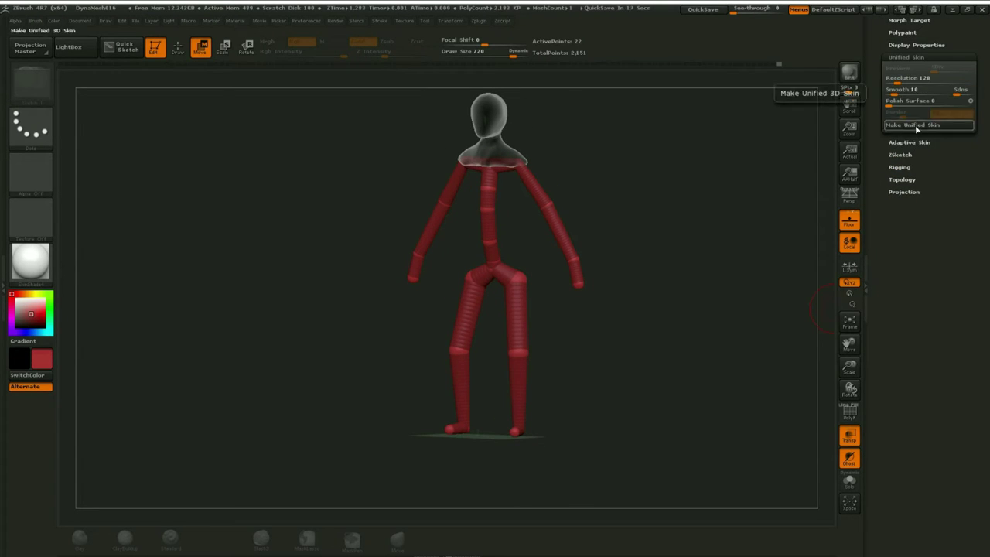
Select the PolySphere_1 head and ZSphere armature subtools and group the whole figure into one polygroup
scroll(929, 154, "up", 10)
left_click(902, 225)
left_click(901, 232)
scroll(897, 193, "down", 5)
key("shift+f")
left_click(906, 300)
left_click(906, 82)
scroll(916, 97, "up", 3)
key("shift+f")
Reshape the body's legs and torso with an enlarged Move brush from several angles
mouse_move(557, 283)
left_mouse_down()
mouse_move(372, 123)
mouse_move(357, 292)
mouse_move(444, 291)
mouse_move(498, 230)
mouse_move(354, 345)
left_mouse_up()
key("b")
key("m")
key("v")
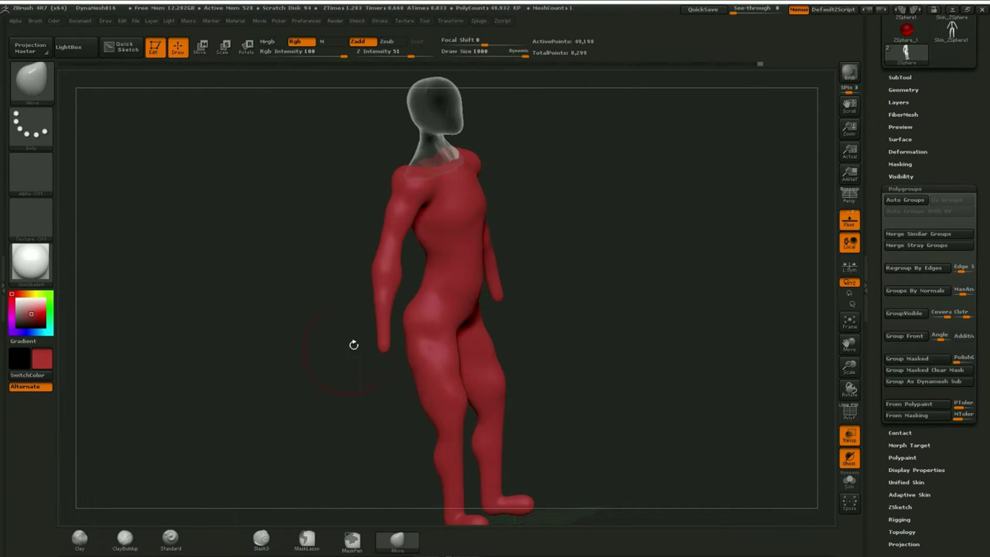
mouse_move(412, 290)
left_mouse_down()
mouse_move(301, 289)
mouse_move(365, 276)
mouse_move(411, 331)
mouse_move(382, 491)
left_mouse_up()
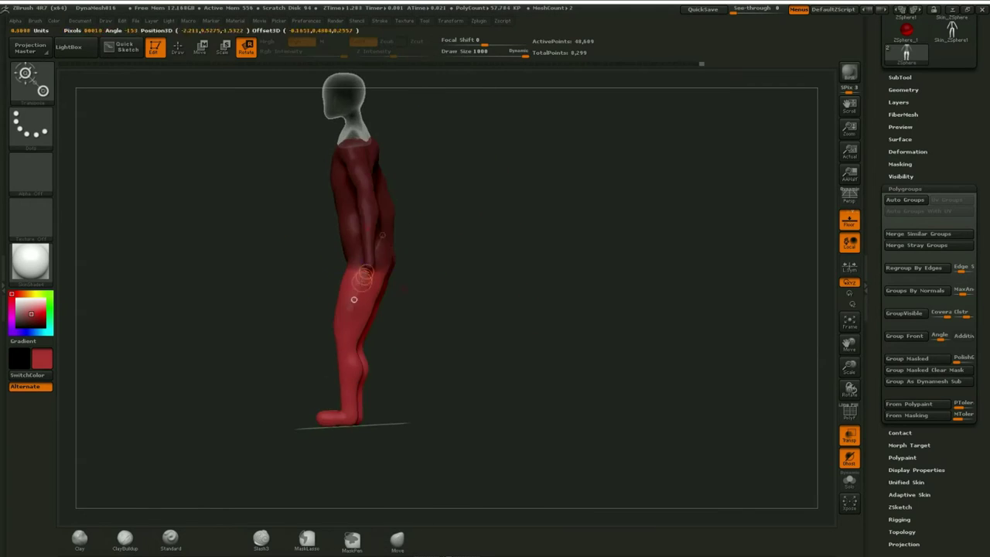
left_click_drag(509, 327, 533, 418, "alt")
key("s")
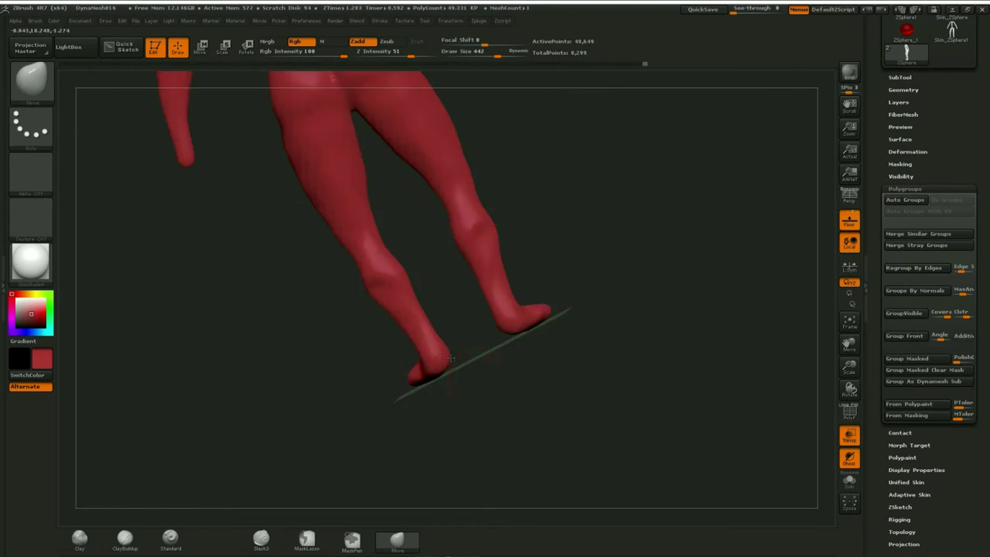
left_click_drag(469, 372, 474, 359)
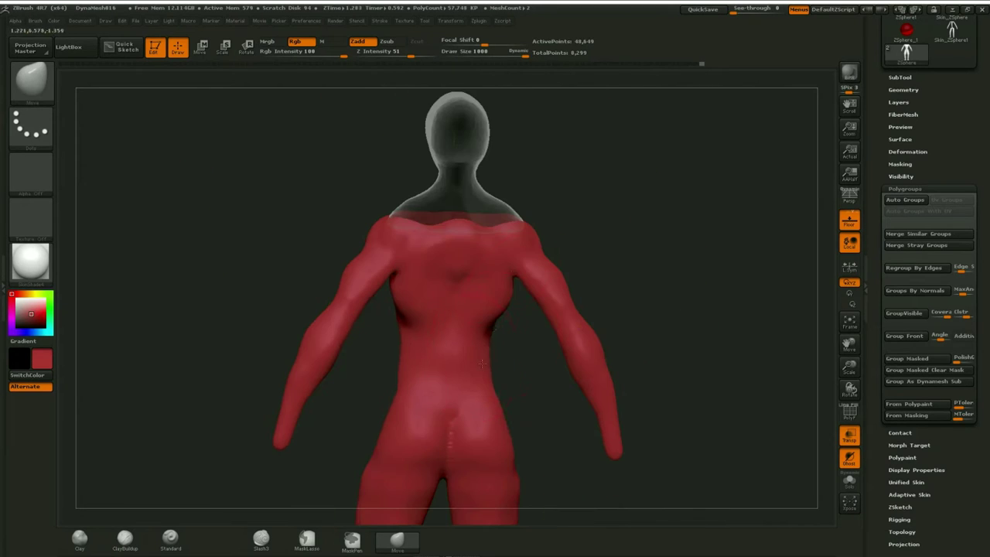
mouse_move(574, 238)
left_mouse_down()
mouse_move(489, 239)
mouse_move(389, 203)
left_mouse_up()
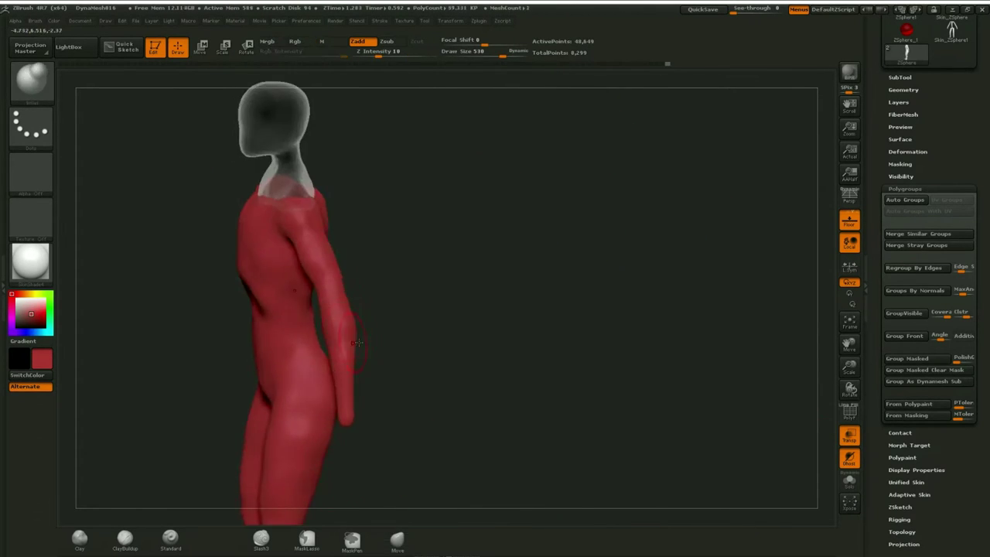
Continue refining the figure while orbiting, and open then dismiss the save project dialog
key("b")
mouse_move(309, 464)
left_mouse_down()
mouse_move(491, 368)
mouse_move(608, 393)
left_mouse_up()
key("ctrl+s")
key("Escape")
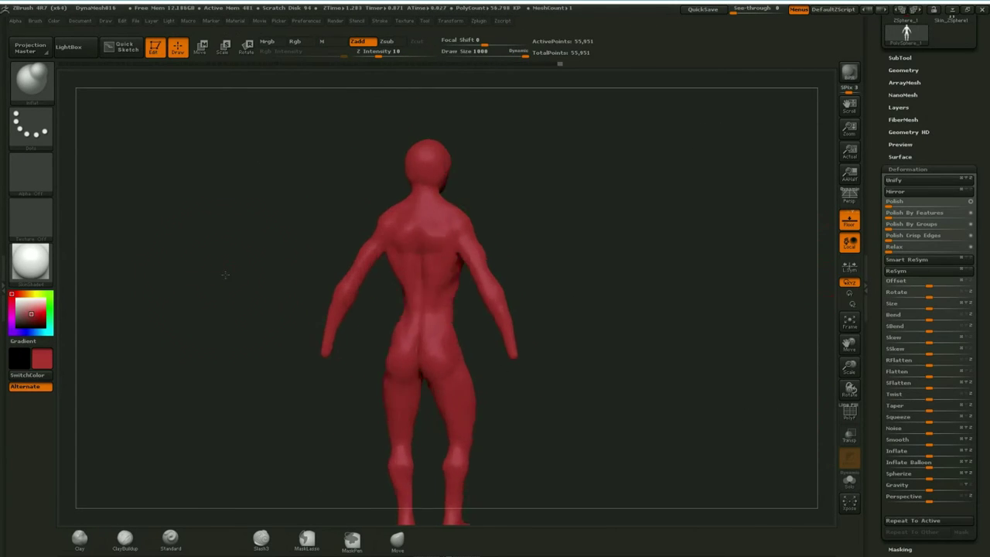
Shape the face's brow, nose, cheeks and jaw, then refine the feet, calves and hips
left_click_drag(283, 226, 414, 204)
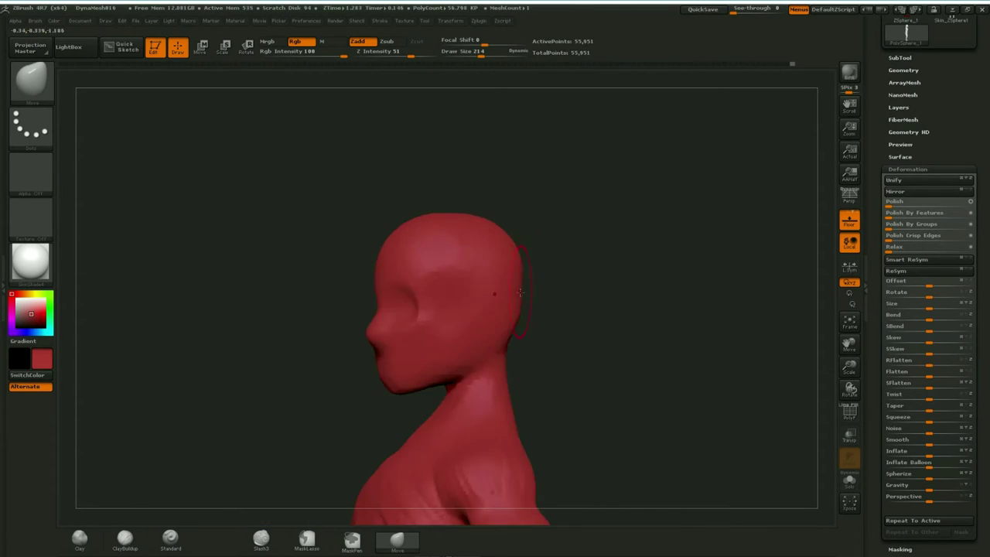
left_click_drag(352, 362, 457, 347)
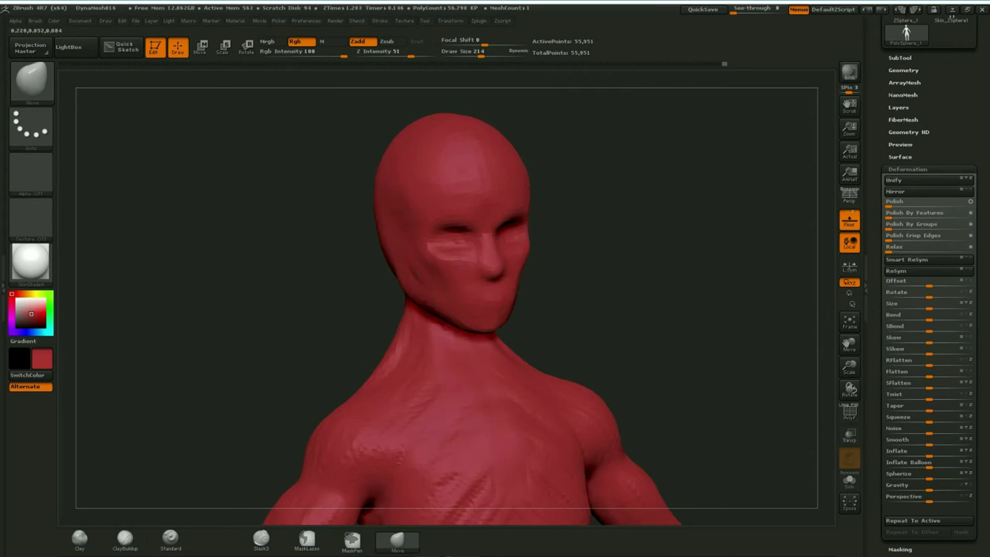
mouse_move(542, 240)
left_mouse_down()
mouse_move(622, 379)
mouse_move(567, 439)
mouse_move(639, 374)
left_mouse_up()
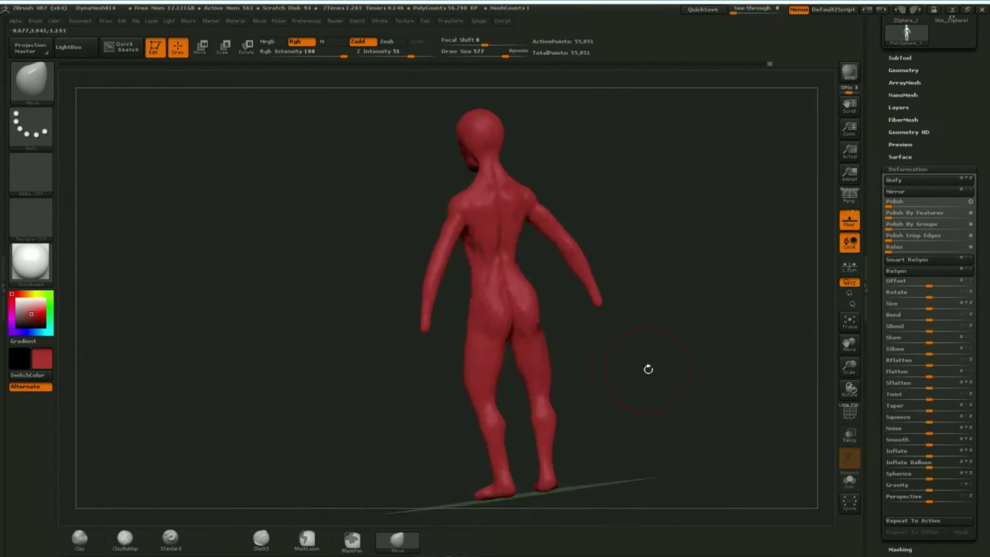
mouse_move(310, 297)
left_mouse_down()
mouse_move(538, 287)
mouse_move(401, 348)
mouse_move(552, 389)
mouse_move(527, 338)
mouse_move(402, 182)
mouse_move(441, 159)
mouse_move(433, 202)
mouse_move(442, 243)
mouse_move(391, 334)
mouse_move(457, 331)
mouse_move(410, 224)
mouse_move(408, 309)
mouse_move(302, 311)
mouse_move(535, 377)
left_mouse_up()
key("s")
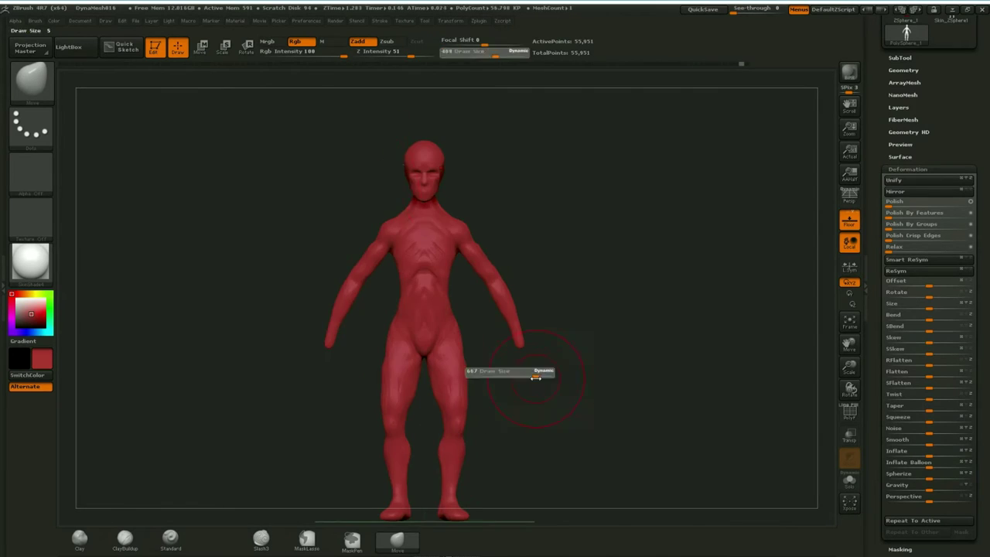
Rotate the neck into position with Transpose rotate along a neck axis
mouse_move(650, 360)
left_mouse_down()
mouse_move(653, 333)
mouse_move(619, 325)
mouse_move(708, 285)
mouse_move(637, 330)
left_mouse_up()
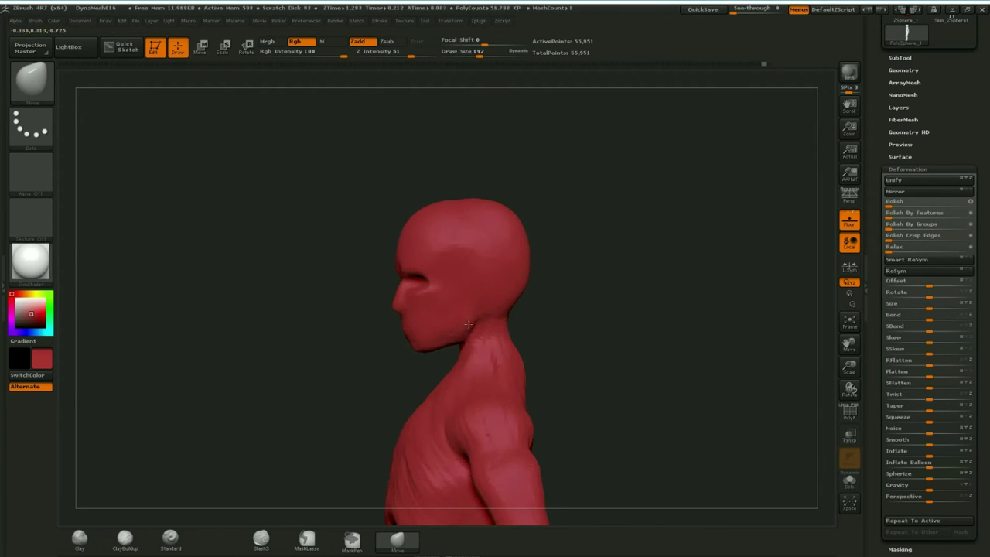
key("r")
mouse_move(467, 289)
left_mouse_down()
mouse_move(526, 482)
mouse_move(713, 291)
mouse_move(616, 361)
left_mouse_up()
key("q")
Sculpt the back of the head, torso and legs with ClayBuildup from back, side and front
mouse_move(487, 309)
left_mouse_down()
mouse_move(305, 358)
mouse_move(627, 403)
mouse_move(314, 436)
mouse_move(484, 312)
mouse_move(413, 389)
mouse_move(623, 357)
left_mouse_up()
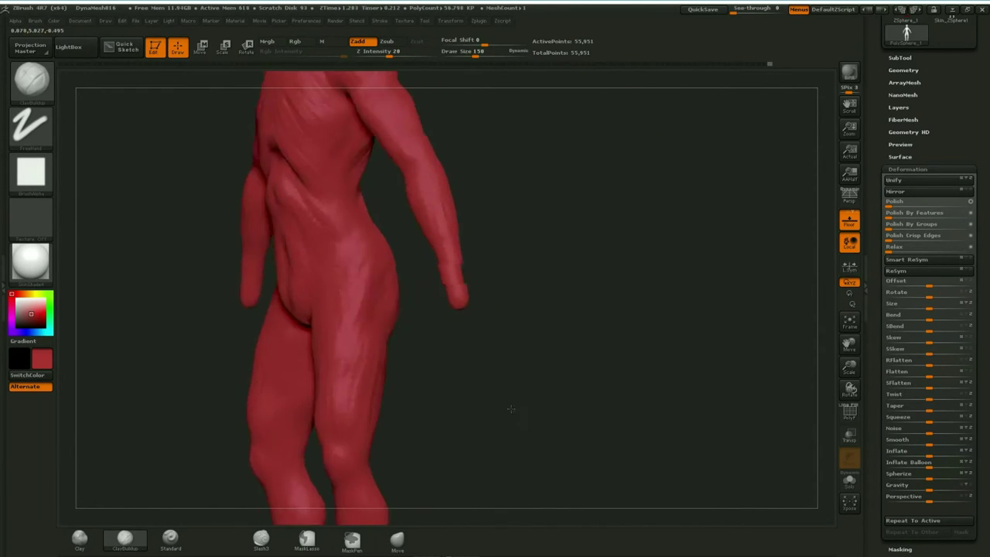
mouse_move(513, 410)
left_mouse_down()
mouse_move(435, 406)
mouse_move(539, 421)
left_mouse_up()
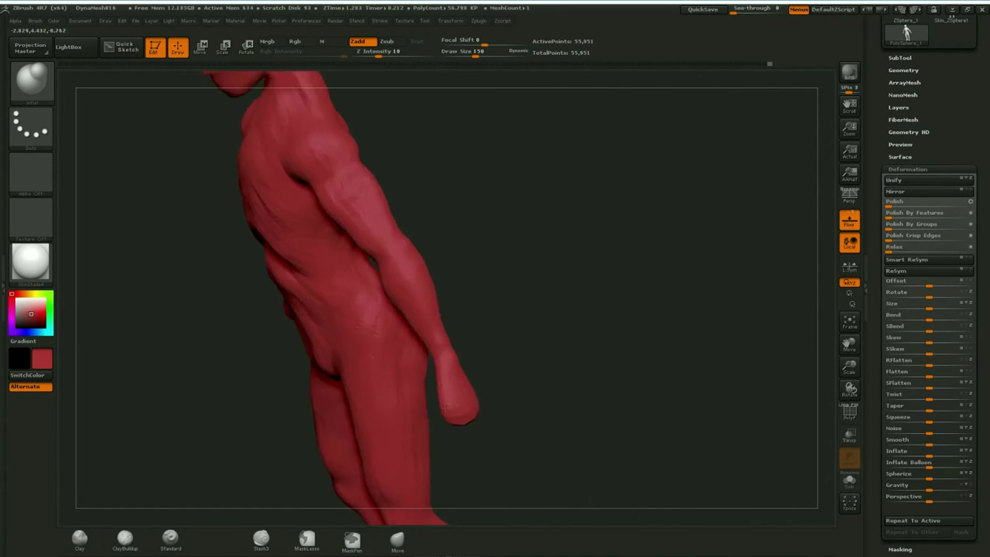
left_click_drag(333, 480, 355, 382)
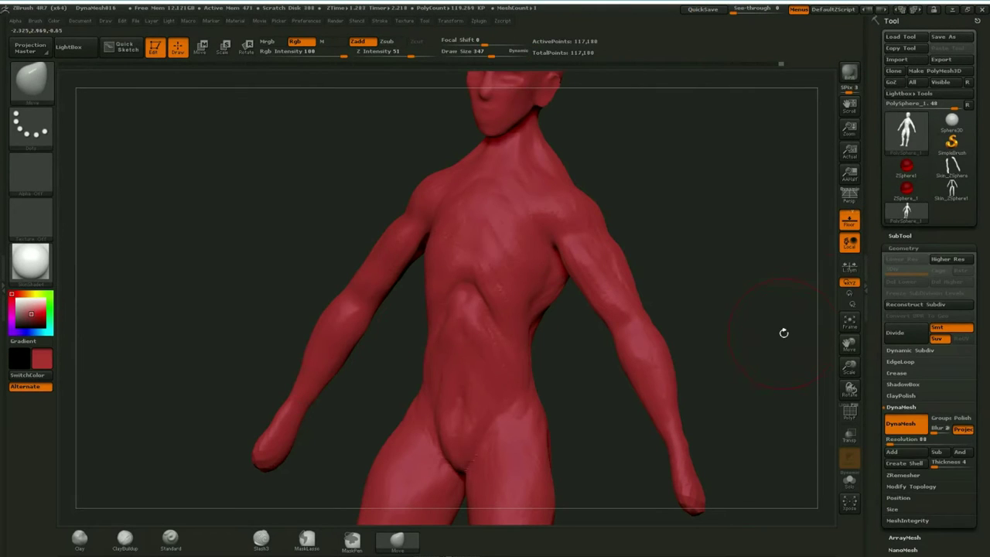
Build up the breast forms with the ClayBuildup brush from front and back angles
left_click_drag(649, 210, 477, 167)
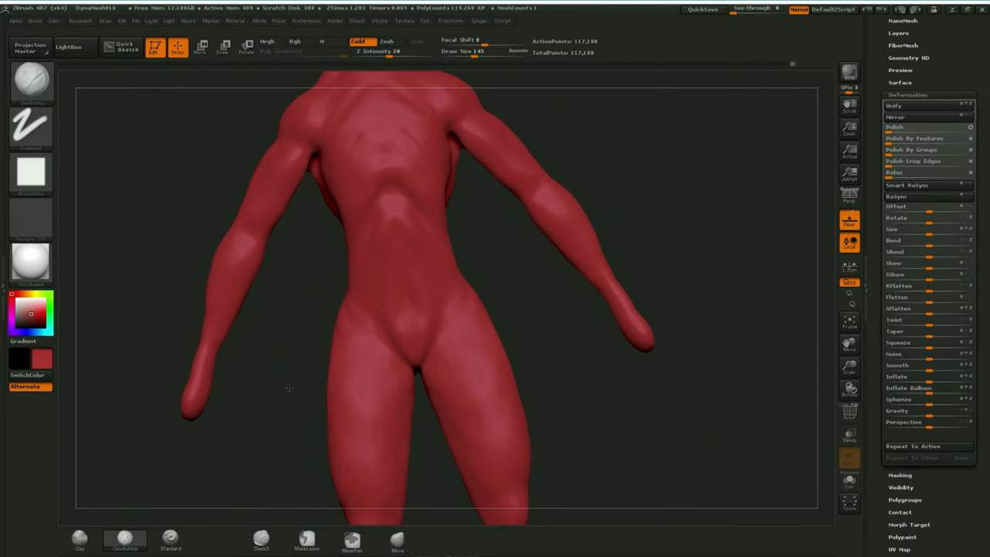
mouse_move(464, 386)
left_mouse_down()
mouse_move(453, 288)
mouse_move(518, 385)
mouse_move(308, 217)
mouse_move(507, 300)
left_mouse_up()
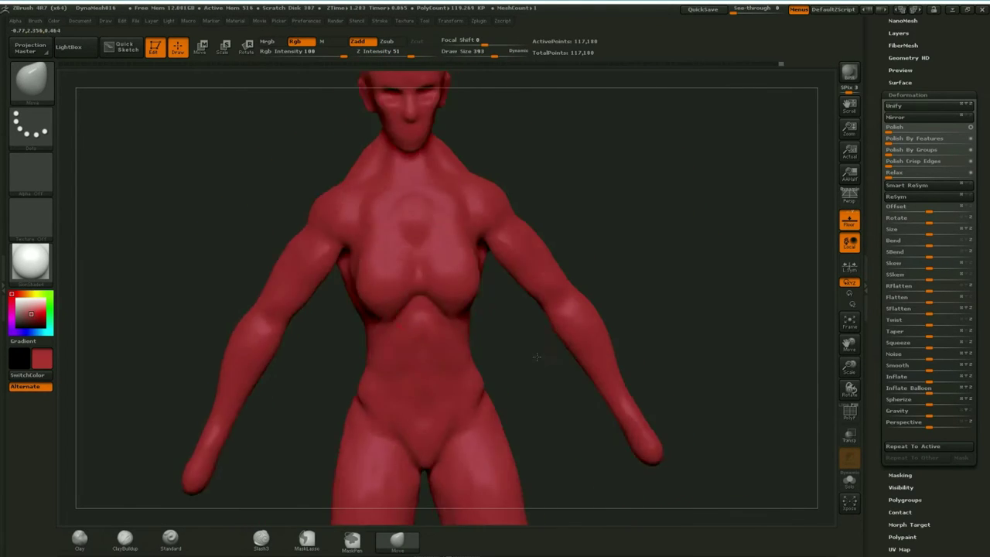
key("b")
key("c")
key("b")
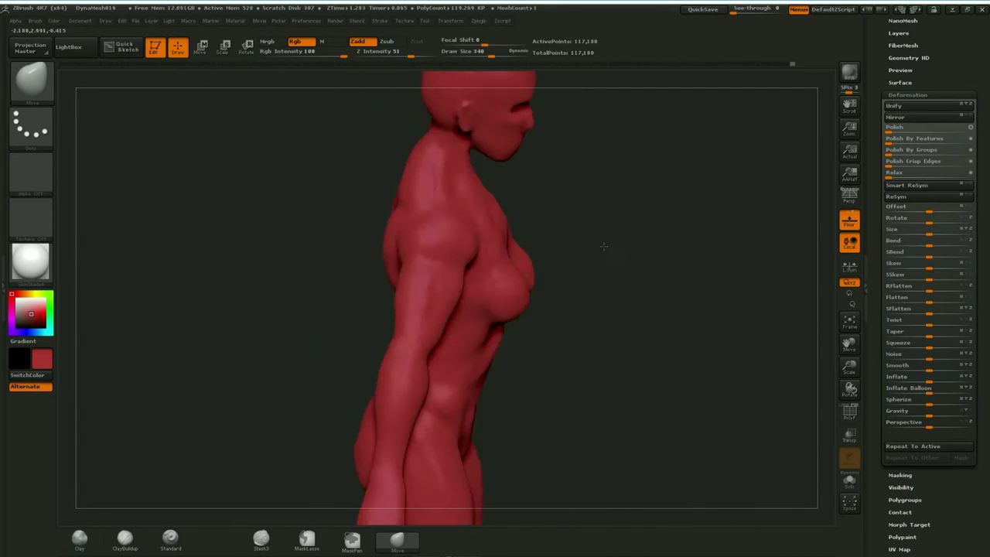
mouse_move(507, 300)
left_mouse_down()
mouse_move(265, 309)
mouse_move(596, 413)
mouse_move(323, 374)
mouse_move(566, 305)
mouse_move(400, 290)
left_mouse_up()
Shape the breasts and torso, alternating the Move and ClayBuildup brushes
key("b")
key("m")
key("v")
key("b")
key("c")
key("b")
key("b")
key("m")
key("v")
mouse_move(315, 263)
left_mouse_down()
mouse_move(625, 287)
mouse_move(420, 327)
mouse_move(634, 361)
mouse_move(588, 348)
left_mouse_up()
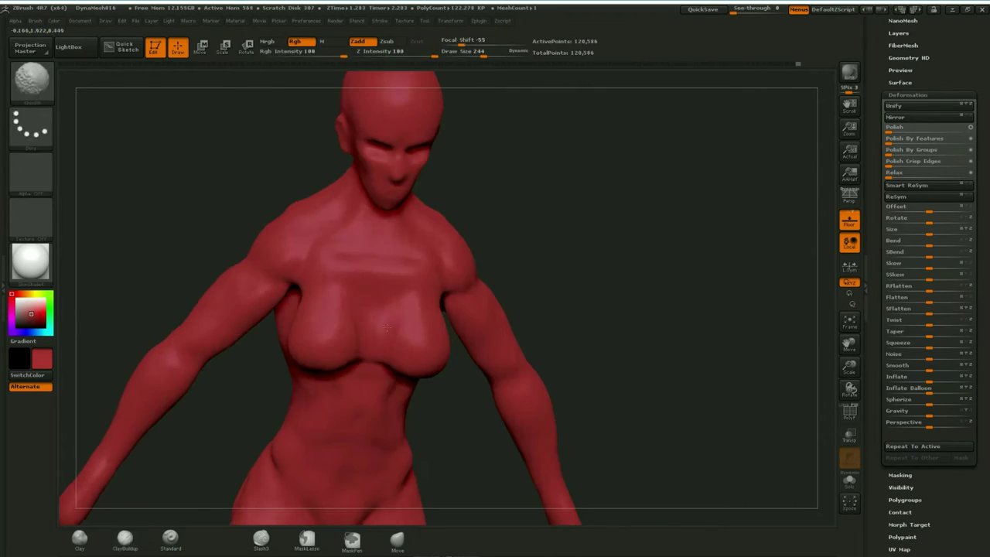
Carve the back and leg muscles with the Slash3 brush while turning the figure
key("b")
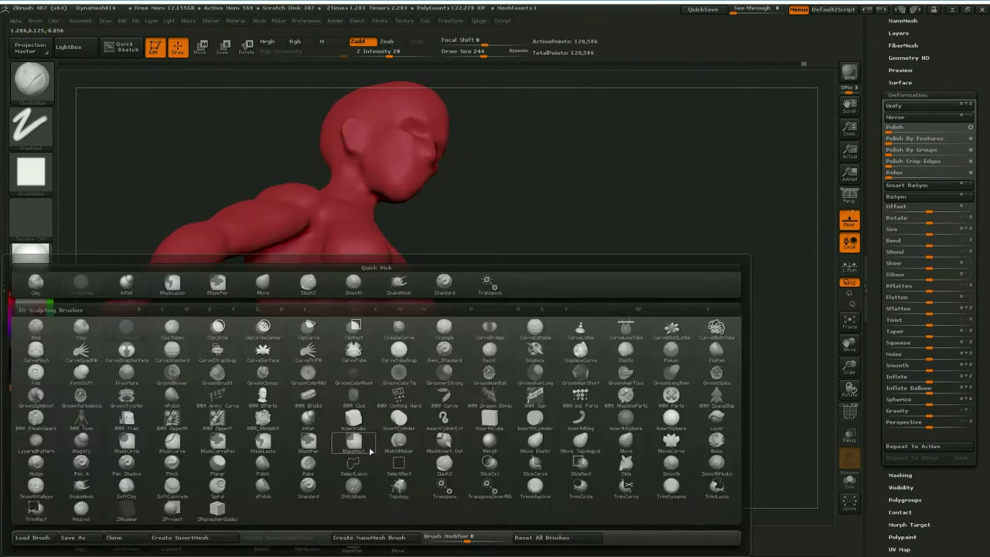
left_click(444, 462)
mouse_move(372, 258)
left_mouse_down()
mouse_move(432, 255)
mouse_move(526, 383)
left_mouse_up()
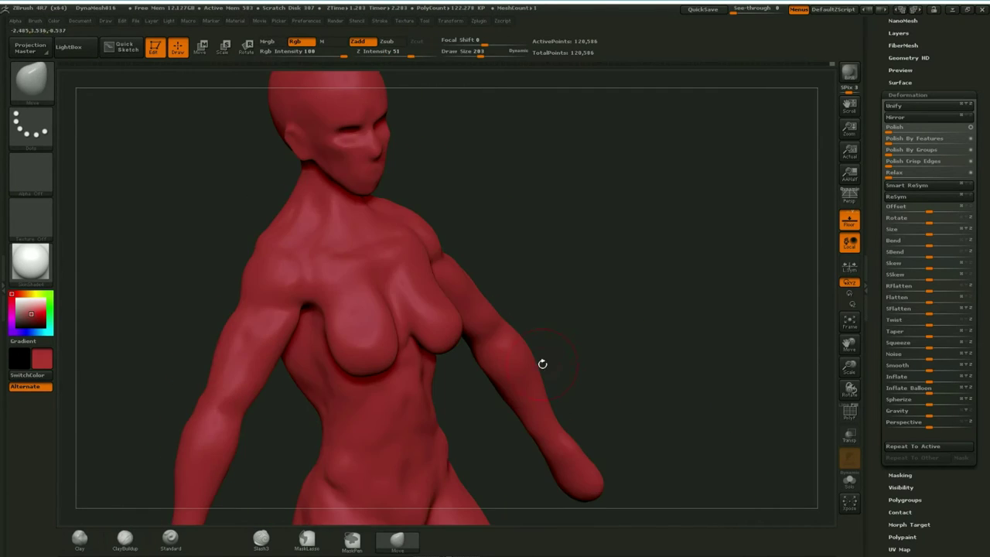
left_click_drag(434, 331, 518, 352)
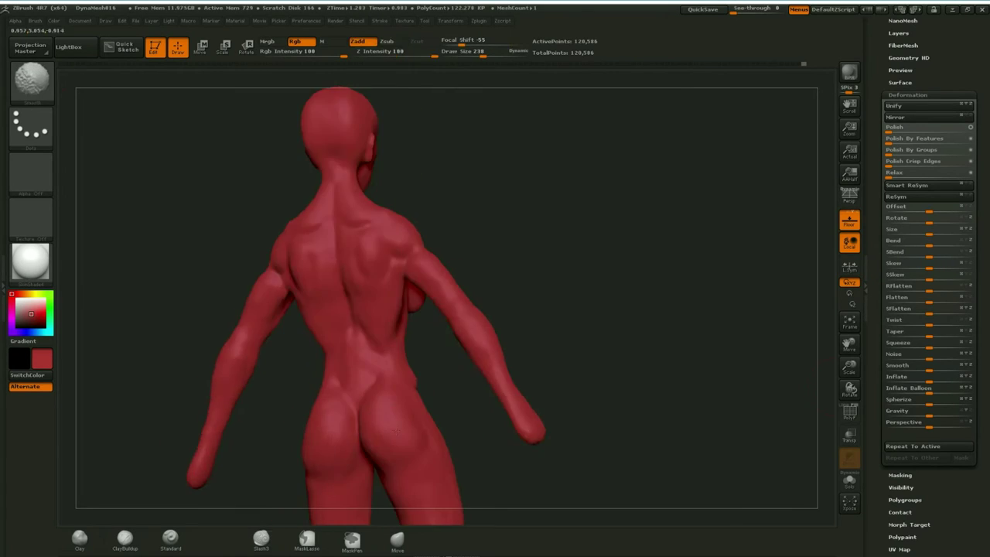
left_click_drag(186, 401, 147, 403)
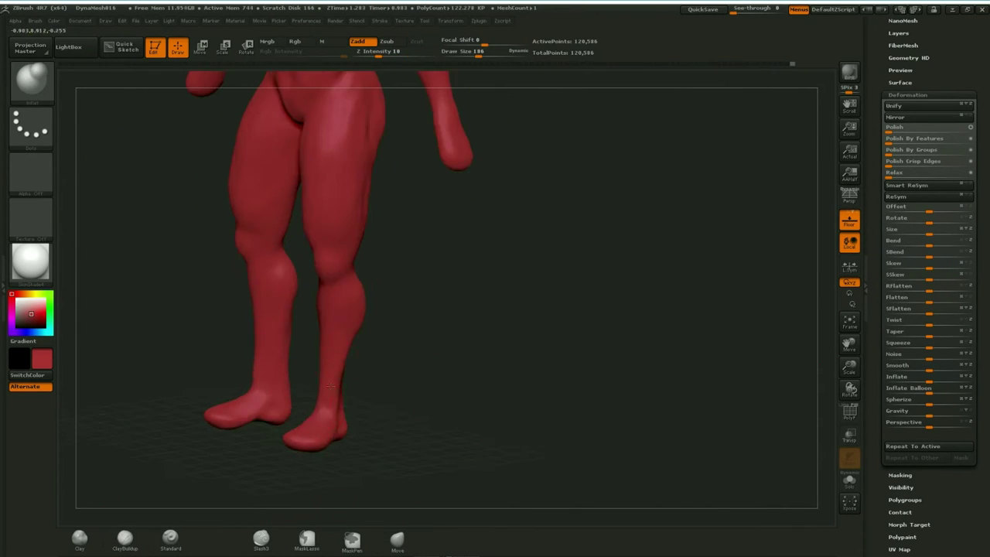
left_click_drag(349, 332, 850, 368)
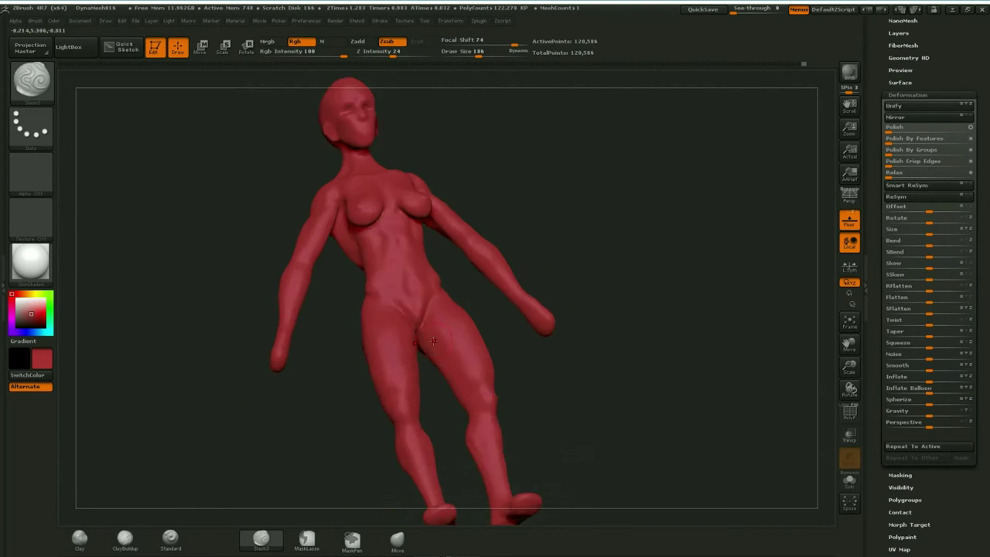
mouse_move(401, 253)
left_mouse_down()
mouse_move(588, 407)
mouse_move(513, 392)
left_mouse_up()
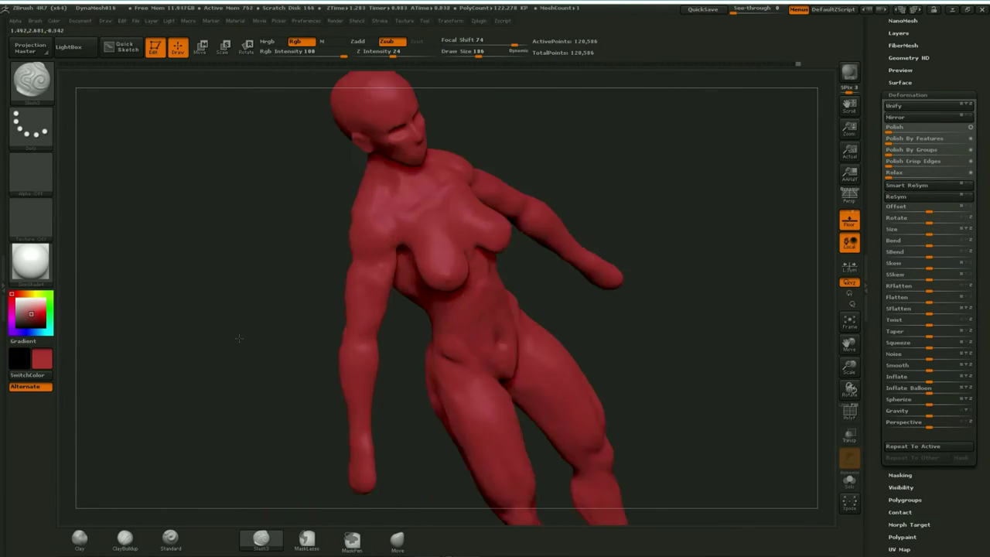
left_click_drag(239, 338, 196, 352)
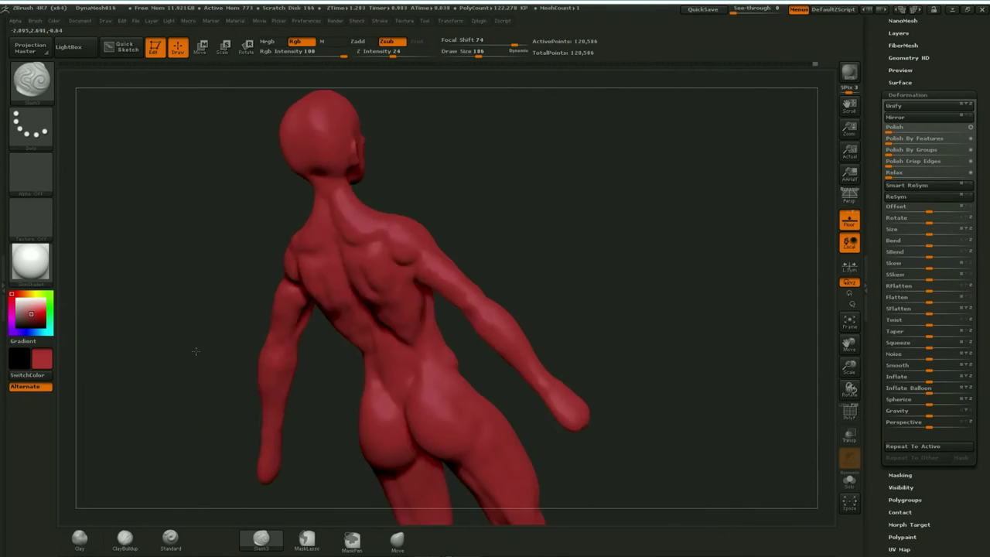
left_click_drag(196, 351, 364, 410)
Round out the glutes and torso with the ClayBuildup and Move brushes
left_click(124, 538)
left_click_drag(403, 309, 487, 289)
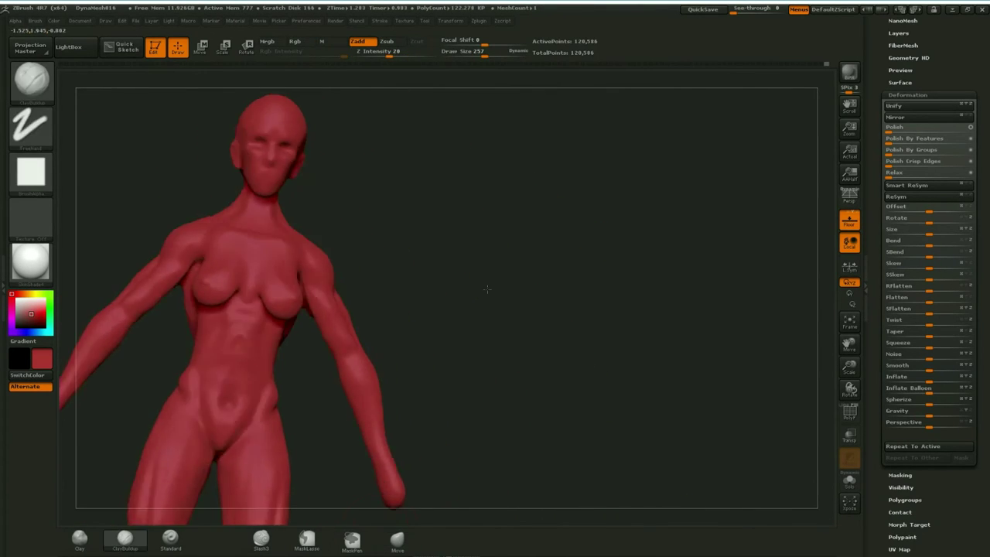
left_click(397, 539)
mouse_move(503, 348)
left_mouse_down()
mouse_move(373, 356)
mouse_move(371, 280)
left_mouse_up()
mouse_move(413, 320)
left_mouse_down()
mouse_move(464, 325)
mouse_move(541, 356)
mouse_move(425, 395)
mouse_move(390, 370)
mouse_move(467, 242)
mouse_move(495, 222)
mouse_move(728, 341)
left_mouse_up()
left_click(261, 538)
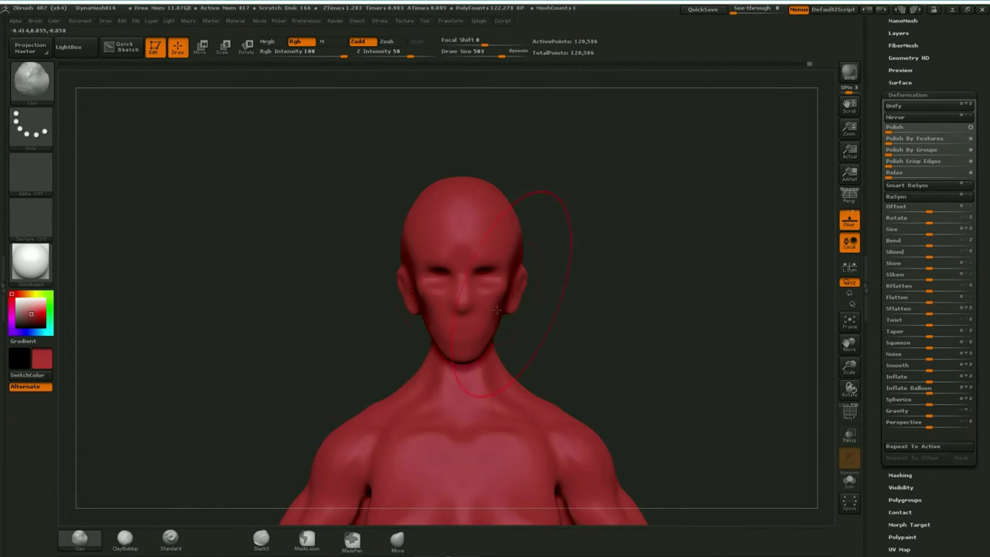
Isolate the head and build up the eye sockets and face with the Clay brush
mouse_move(448, 331)
left_mouse_down()
mouse_move(504, 341)
mouse_move(460, 322)
mouse_move(339, 350)
mouse_move(382, 414)
left_mouse_up()
left_click(460, 322, "ctrl+shift")
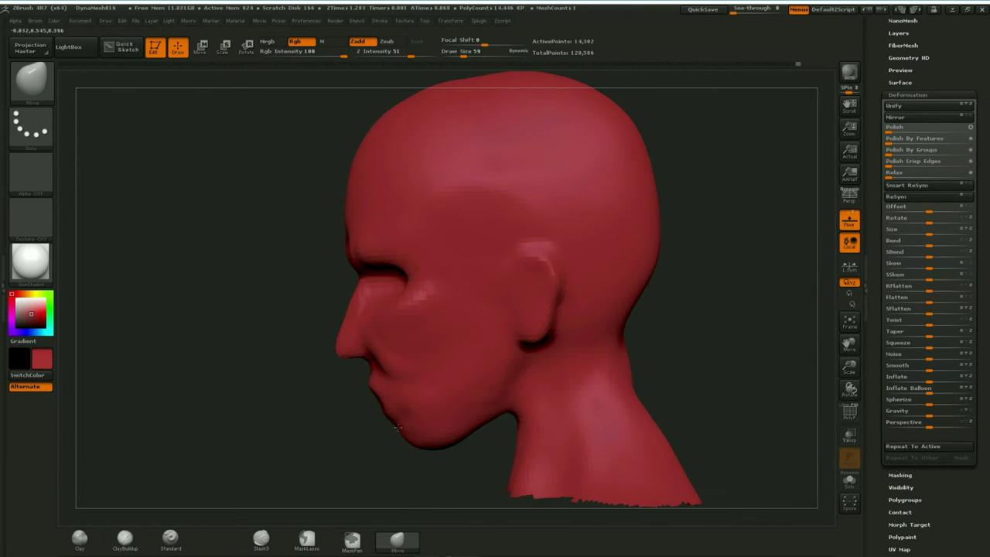
mouse_move(524, 368)
left_mouse_down()
mouse_move(336, 264)
mouse_move(193, 371)
left_mouse_up()
key("b")
key("c")
key("l")
mouse_move(400, 357)
left_mouse_down()
mouse_move(216, 453)
mouse_move(303, 378)
mouse_move(486, 423)
mouse_move(489, 405)
mouse_move(199, 430)
left_mouse_up()
Refine the nose, lips and ears with the Move and Slash3 brushes from profile views
key("b")
key("m")
key("v")
key("b")
key("s")
key("l")
left_click_drag(375, 360, 304, 270)
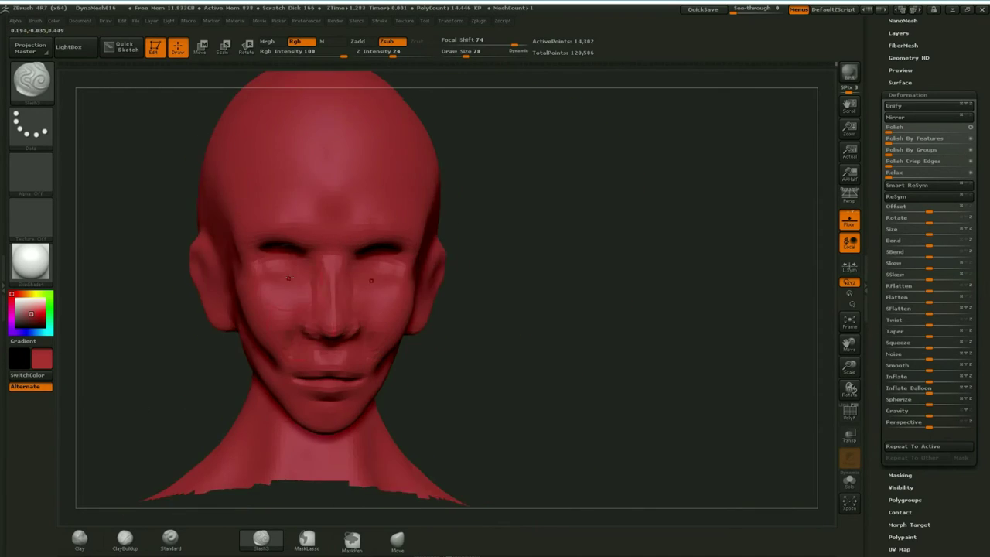
mouse_move(375, 294)
left_mouse_down()
mouse_move(368, 346)
mouse_move(463, 355)
left_mouse_up()
mouse_move(290, 378)
left_mouse_down()
mouse_move(537, 305)
mouse_move(243, 357)
mouse_move(561, 347)
mouse_move(378, 352)
mouse_move(369, 377)
left_mouse_up()
With the full body shown again, shape the hip, ankles and heels
mouse_move(593, 296)
left_mouse_down()
mouse_move(433, 309)
mouse_move(379, 265)
mouse_move(325, 320)
mouse_move(668, 270)
mouse_move(696, 255)
left_mouse_up()
left_click_drag(854, 341, 851, 310)
mouse_move(542, 348)
left_mouse_down()
mouse_move(586, 311)
mouse_move(407, 344)
left_mouse_up()
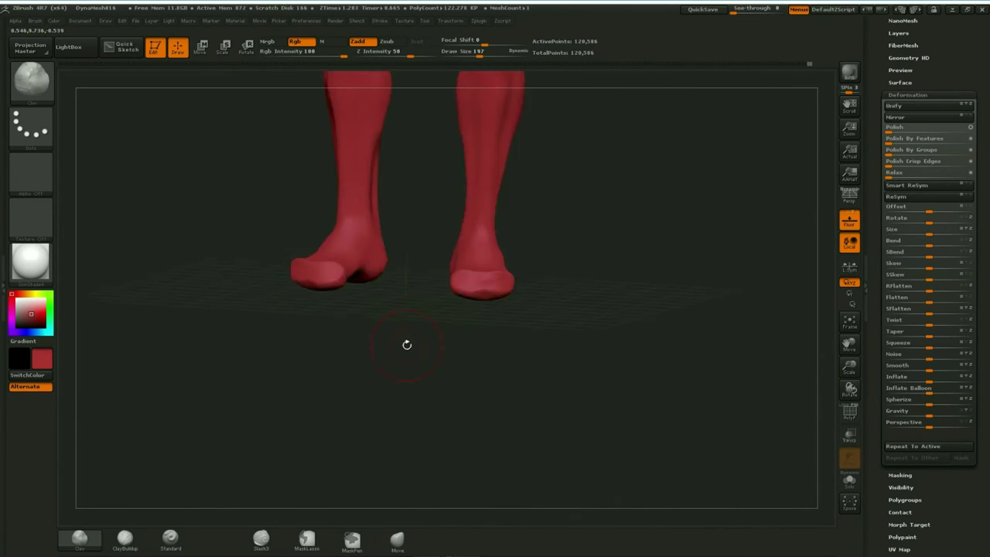
Apply a grey matcap material and review the framed figure from side and front views
left_click_drag(395, 229, 476, 361)
key("f")
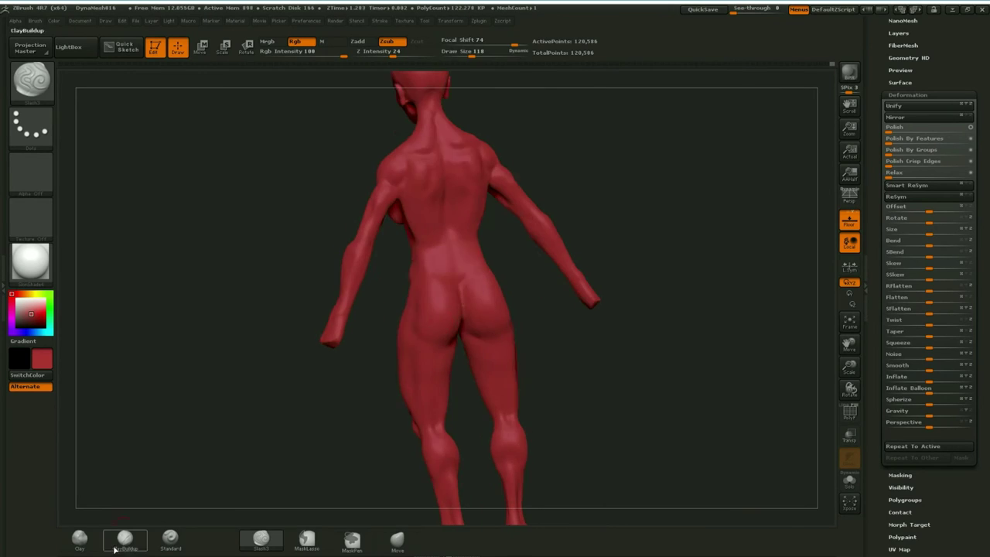
mouse_move(412, 301)
left_mouse_down()
mouse_move(160, 460)
mouse_move(449, 321)
mouse_move(547, 291)
mouse_move(428, 288)
mouse_move(593, 349)
left_mouse_up()
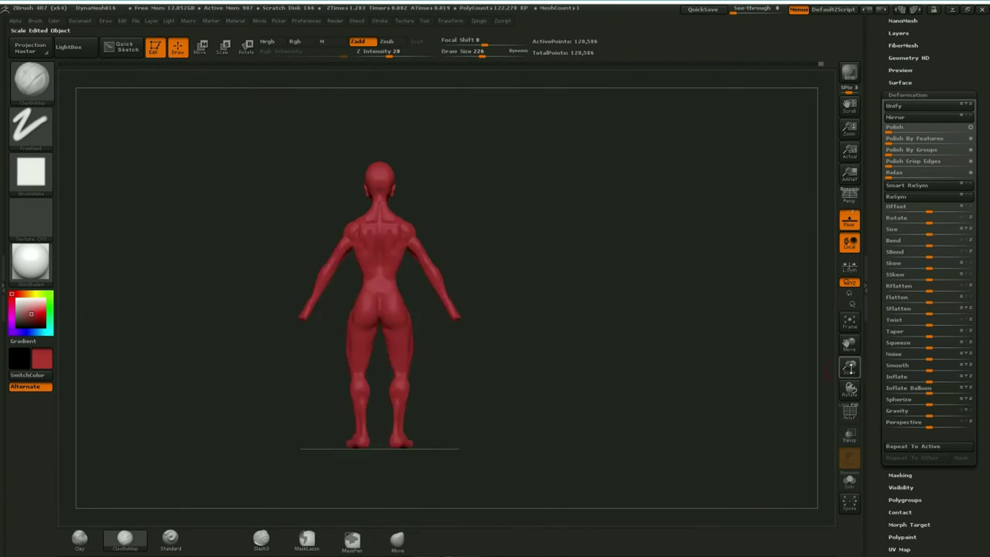
mouse_move(322, 298)
left_mouse_down()
mouse_move(380, 371)
mouse_move(519, 387)
left_mouse_up()
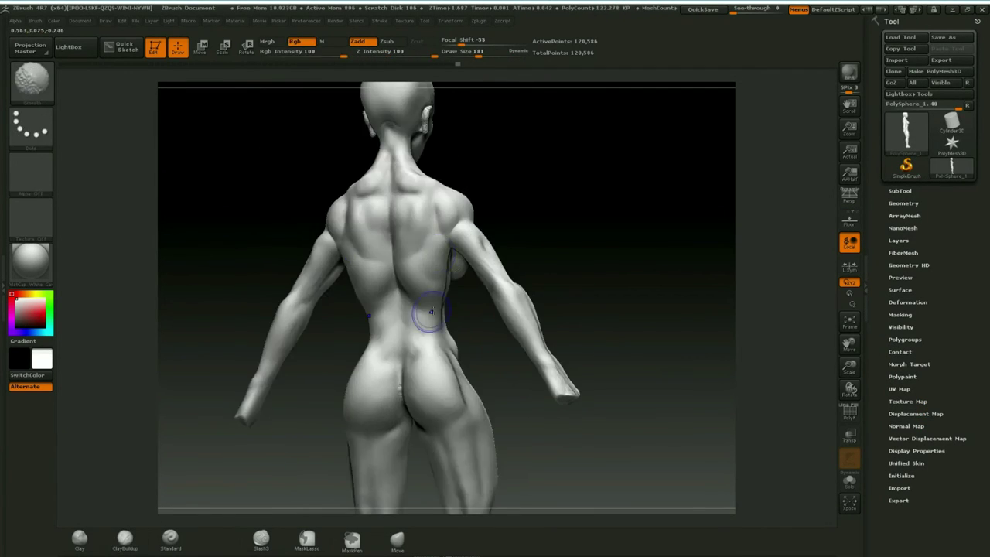
left_click_drag(431, 312, 422, 243)
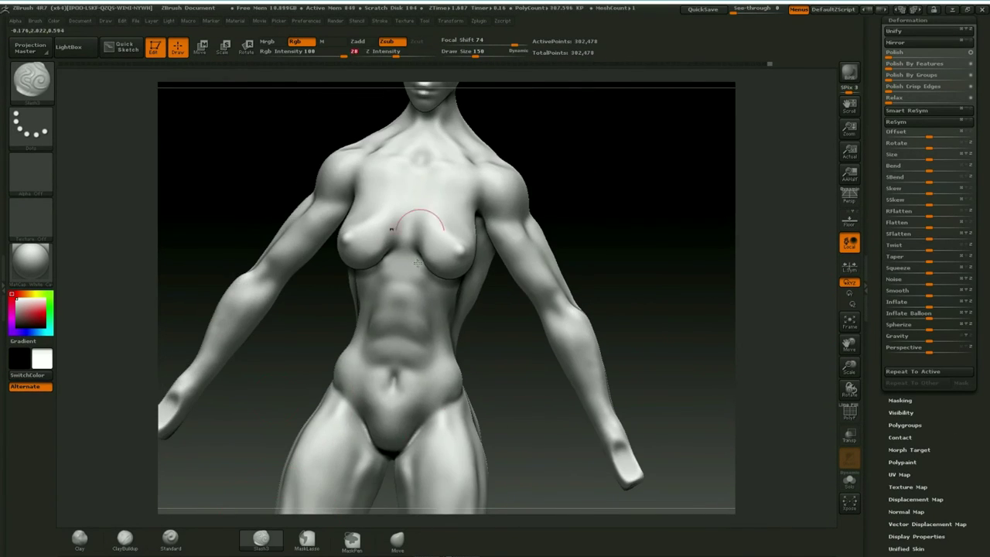
Refine the back and upper body from low three-quarter back and side views
left_click_drag(418, 263, 491, 360)
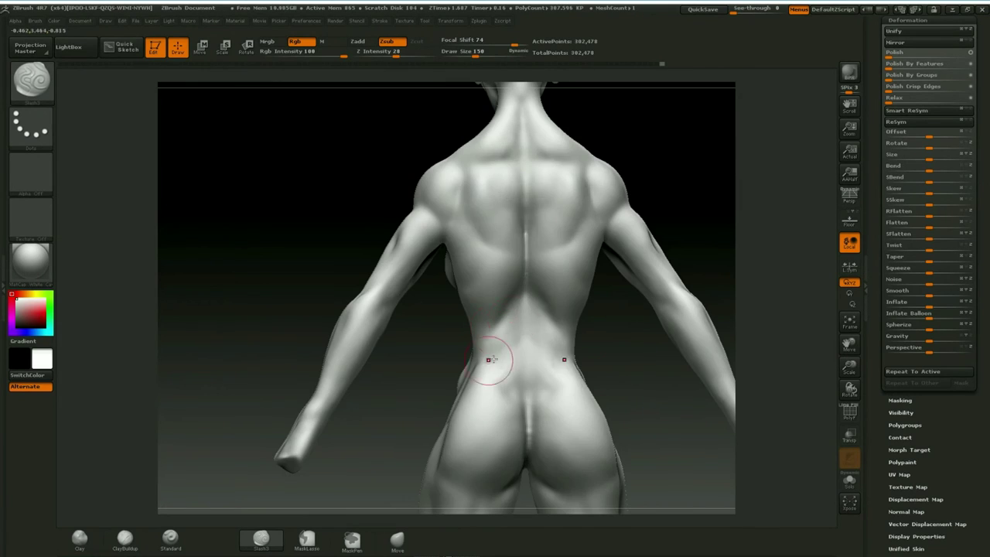
mouse_move(418, 222)
left_mouse_down()
mouse_move(593, 363)
mouse_move(566, 338)
mouse_move(495, 321)
left_mouse_up()
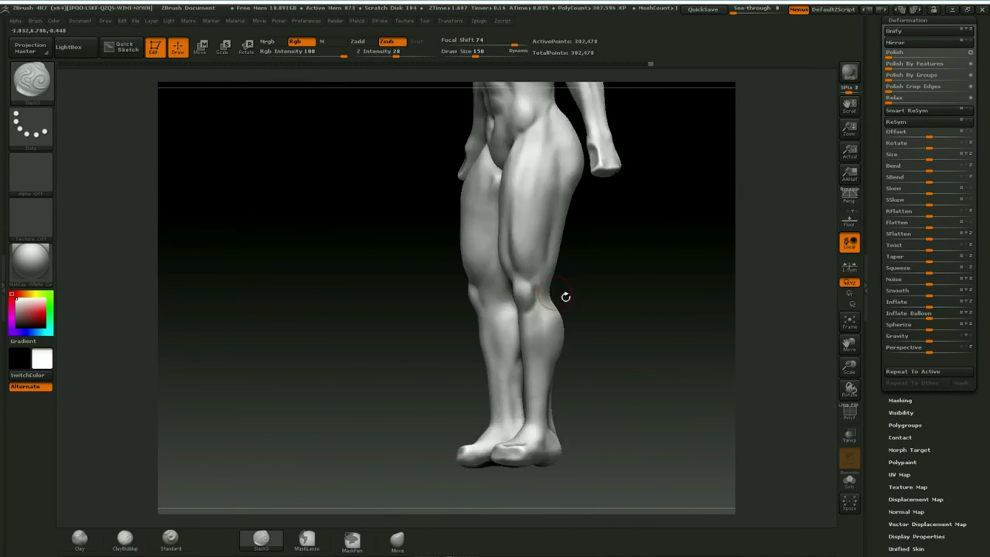
left_click_drag(566, 297, 480, 301)
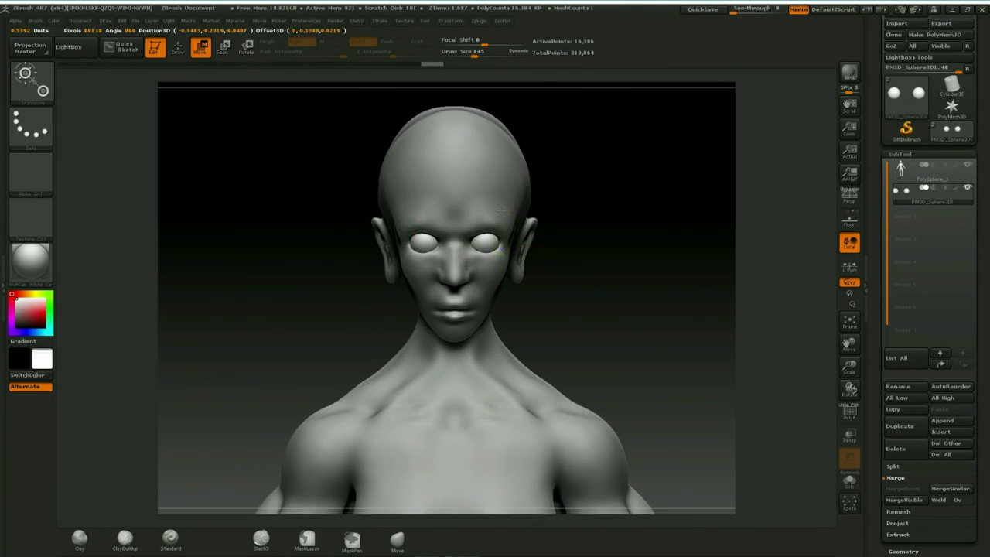
Shape the ear and head with the Move brush, then reach the Geometry DynaMesh settings
mouse_move(576, 283)
left_mouse_down()
mouse_move(612, 349)
mouse_move(490, 274)
mouse_move(330, 329)
mouse_move(524, 287)
mouse_move(371, 310)
mouse_move(403, 410)
mouse_move(376, 431)
mouse_move(364, 410)
mouse_move(256, 416)
mouse_move(294, 248)
left_mouse_up()
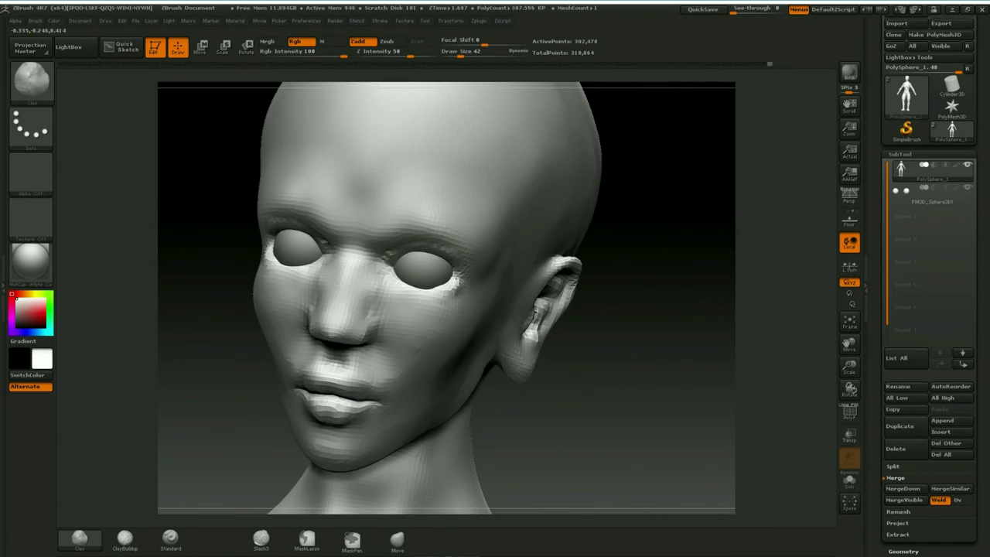
key("f")
key("b")
key("m")
key("v")
mouse_move(528, 344)
left_mouse_down()
mouse_move(584, 362)
mouse_move(331, 335)
left_mouse_up()
key("f")
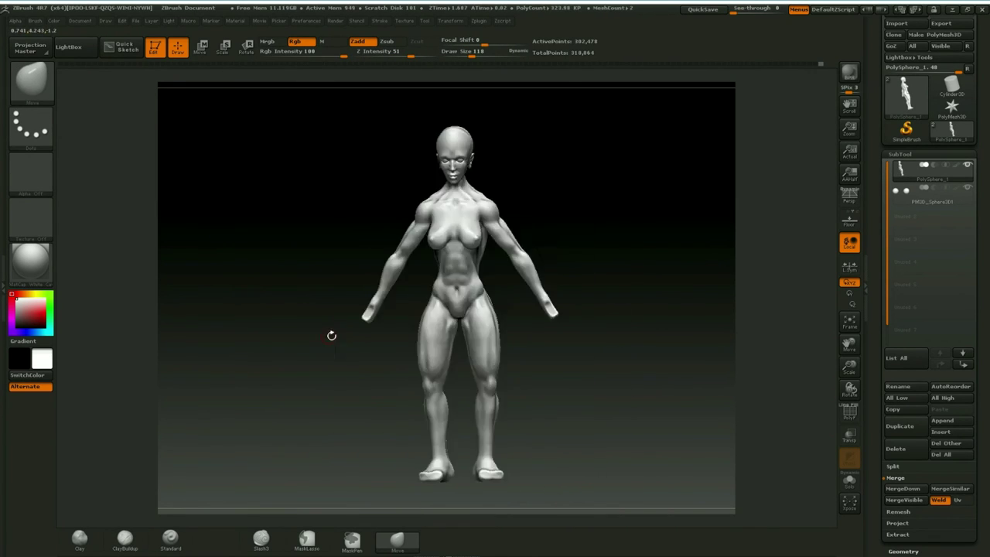
left_click(903, 551)
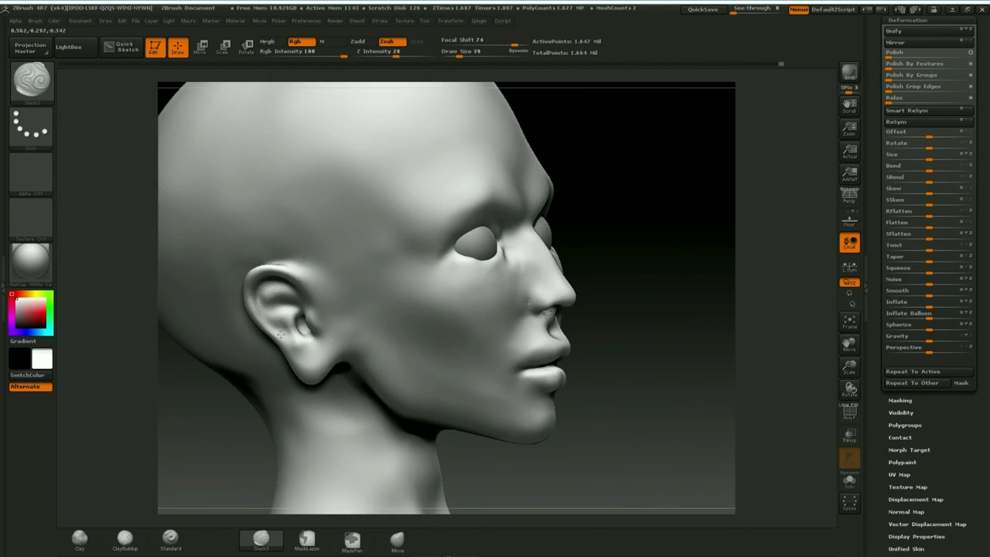
Rotate the head to a three-quarter front view and frame the whole head and neck
mouse_move(280, 333)
left_mouse_down()
mouse_move(269, 398)
mouse_move(348, 490)
mouse_move(376, 421)
left_mouse_up()
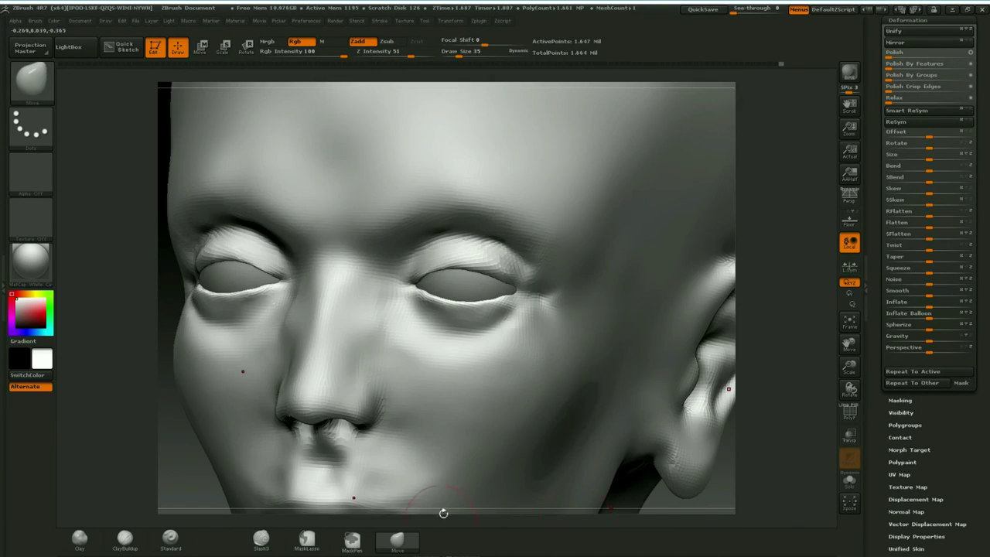
key("f")
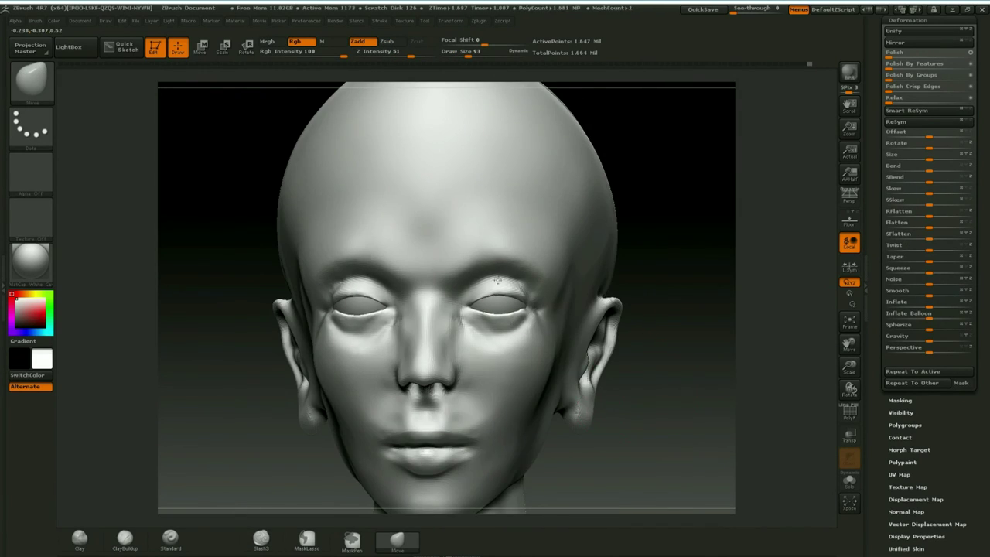